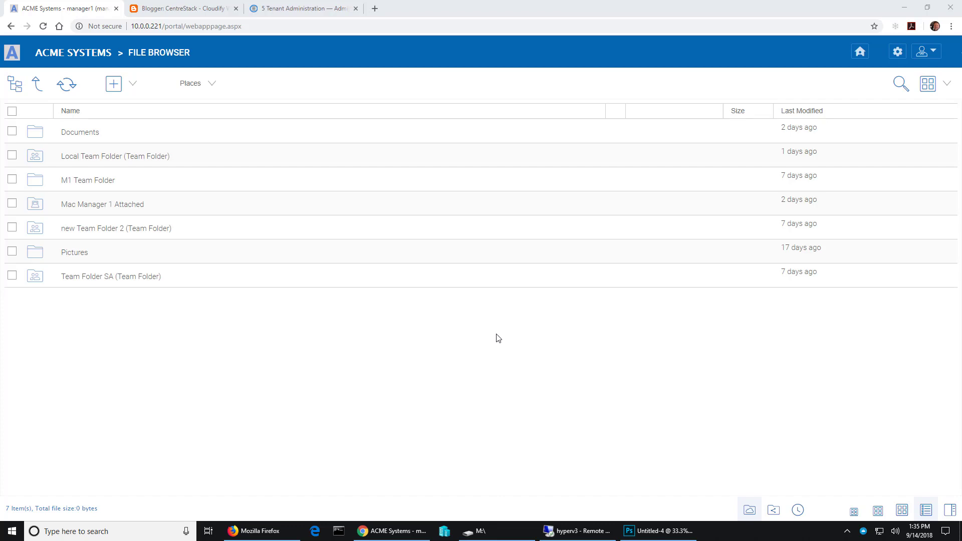
# - Bring the ACME tenant dashboard in Firefox to the front, maximize it and refresh it
pyautogui.click(263, 531)
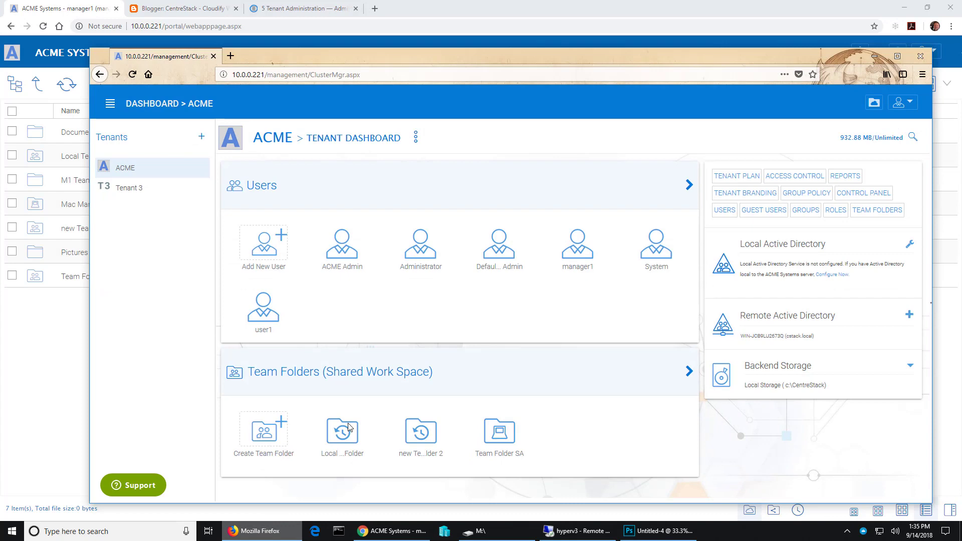
pyautogui.click(406, 530)
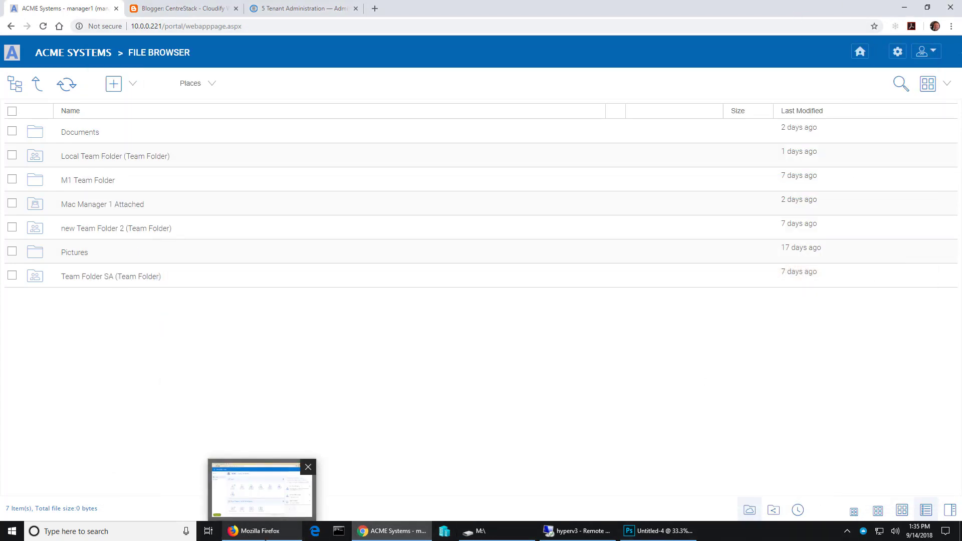
pyautogui.click(249, 538)
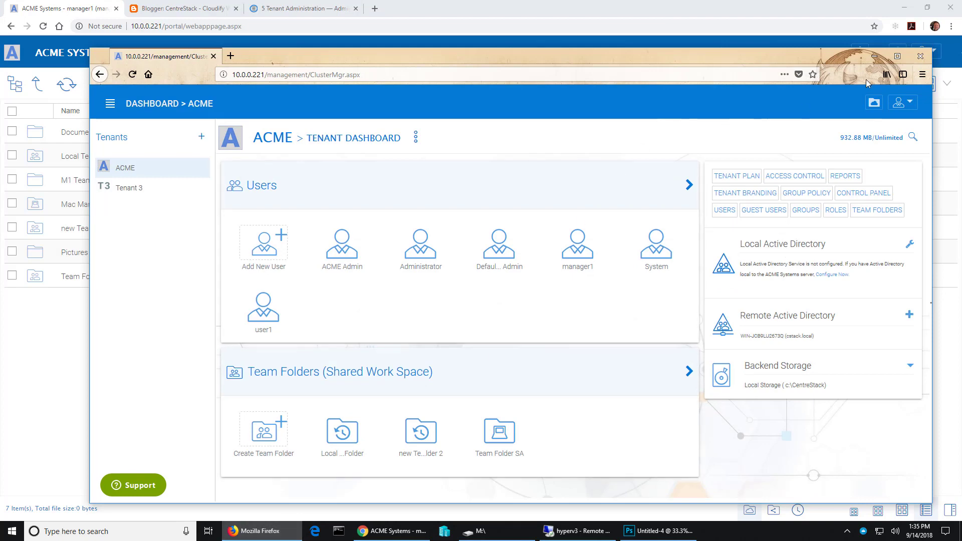
pyautogui.click(897, 56)
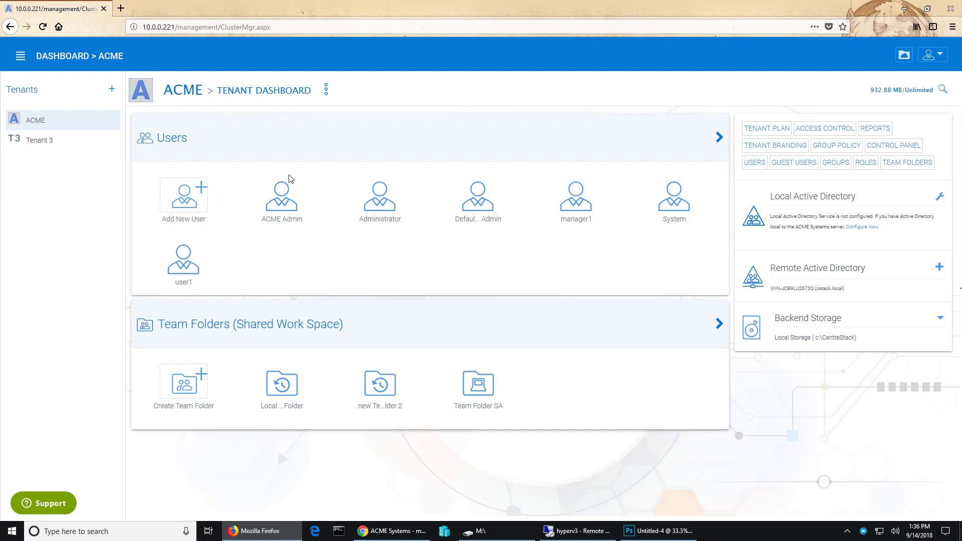
pyautogui.click(267, 101)
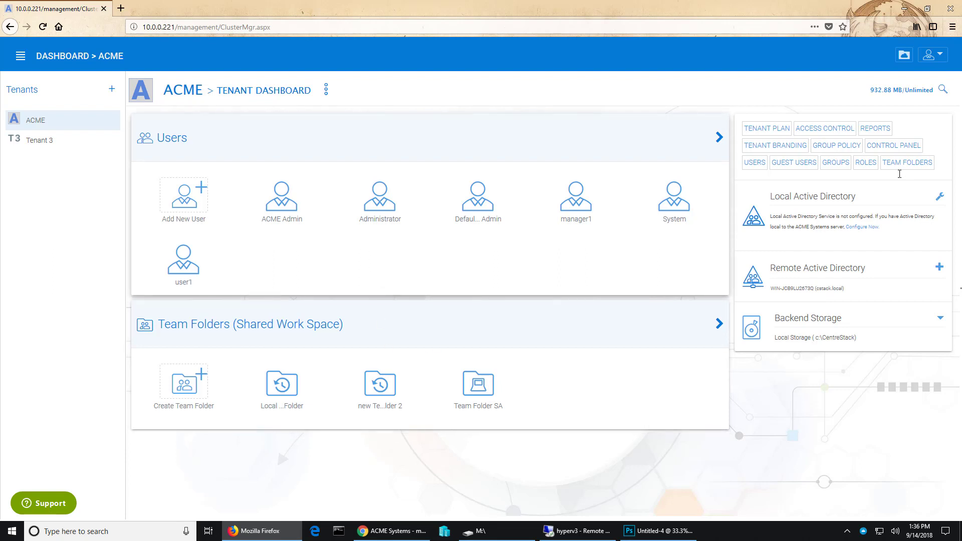
# - Open ACME's Group Policy, expand Account & Login, and open the User Account policy page
pyautogui.click(840, 150)
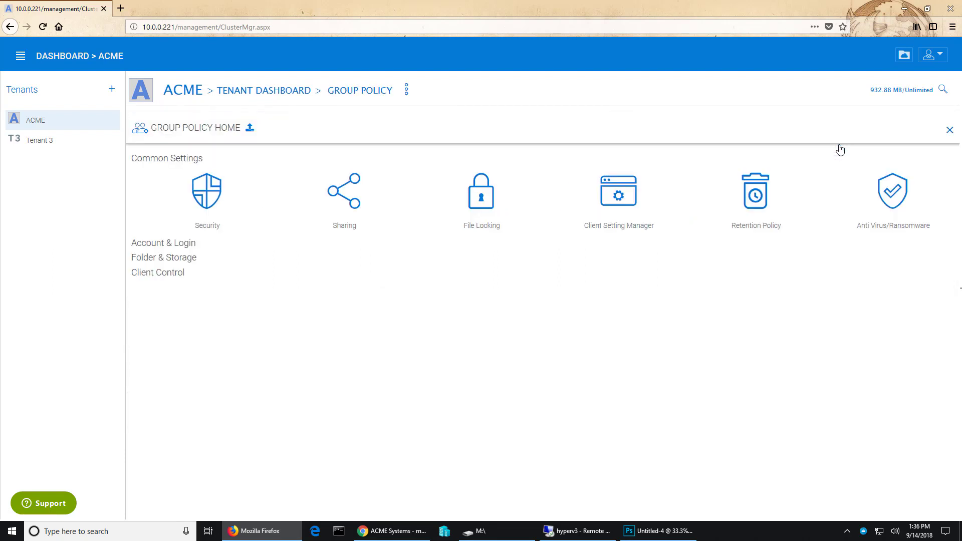
pyautogui.click(190, 160)
pyautogui.click(190, 160)
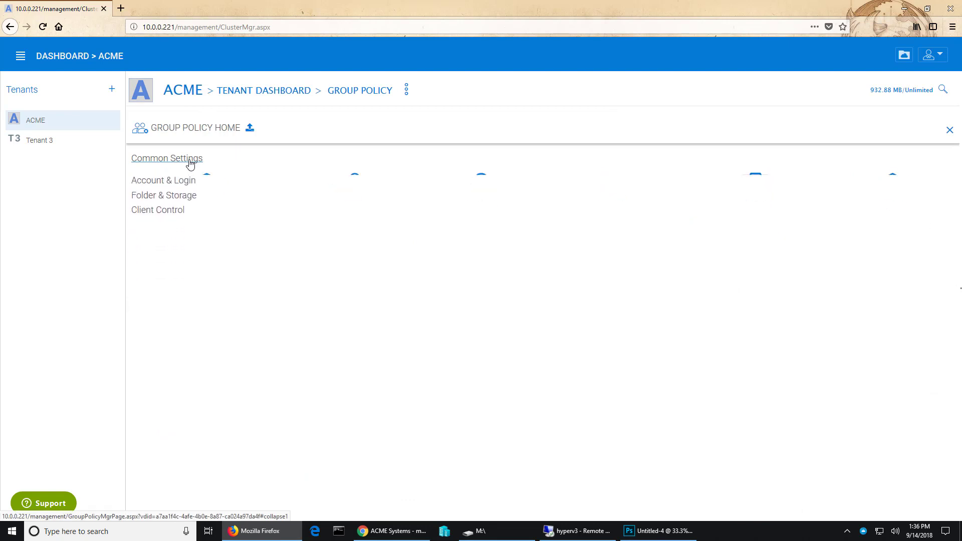
pyautogui.click(184, 175)
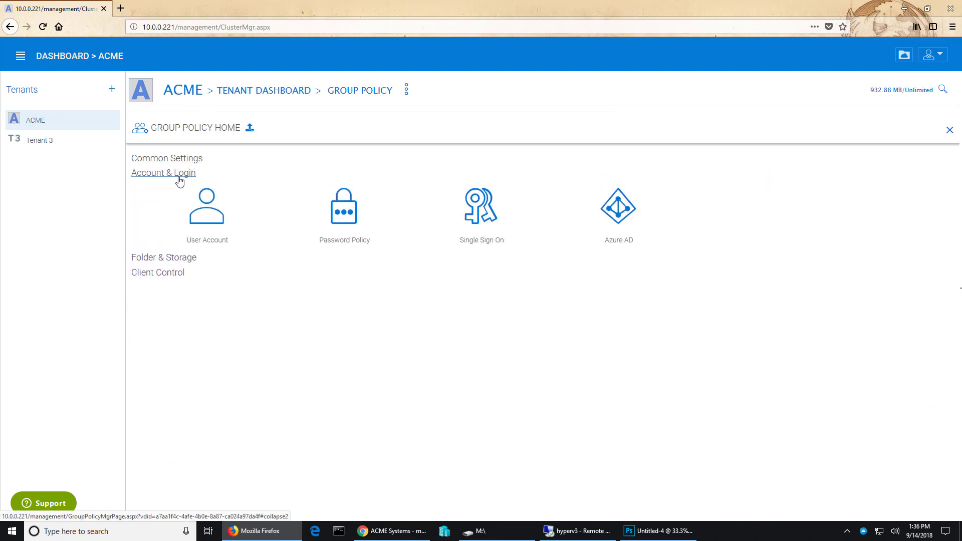
pyautogui.click(216, 220)
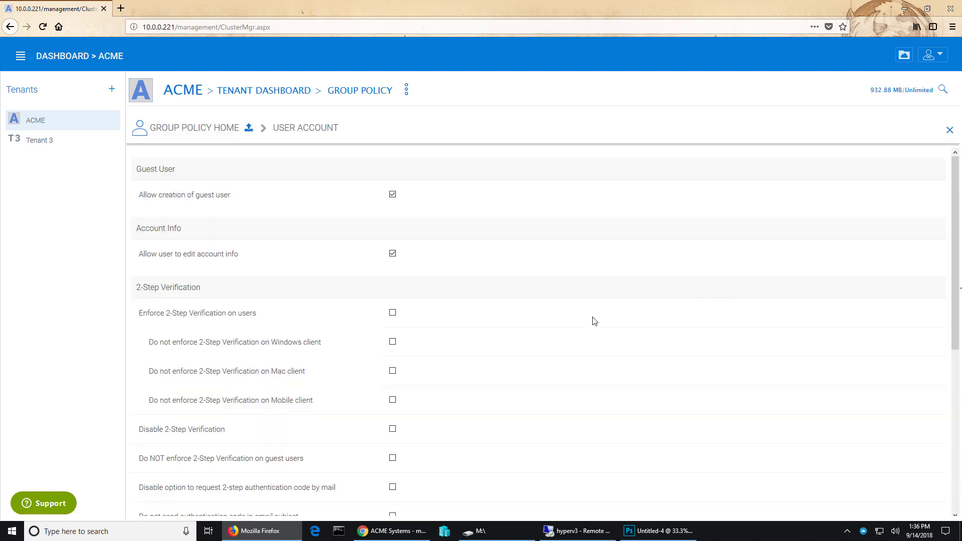
pyautogui.scroll(-5, 594, 321)
pyautogui.scroll(-1, 595, 321)
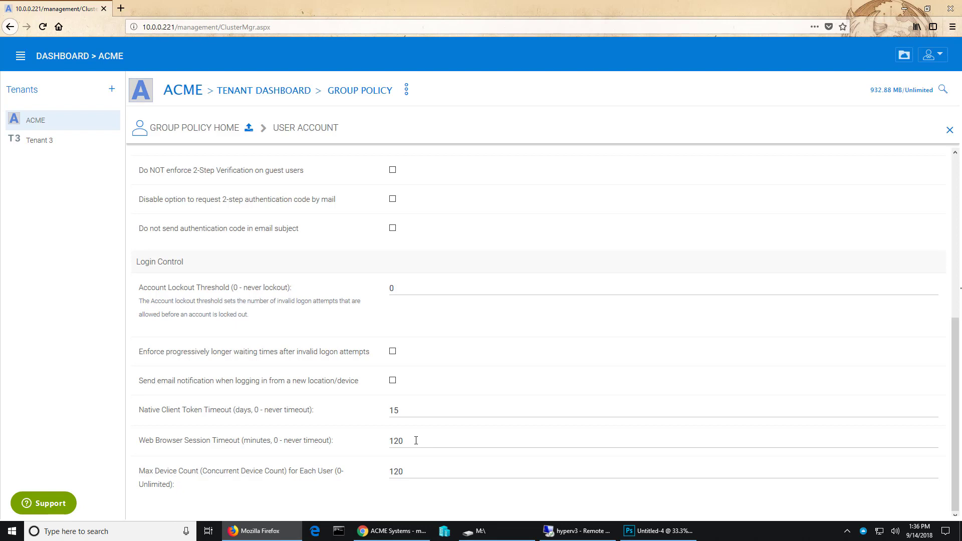
# - Save a 1-minute web browser session timeout and minimize Firefox to reveal Chrome's file browser
pyautogui.doubleClick(416, 441)
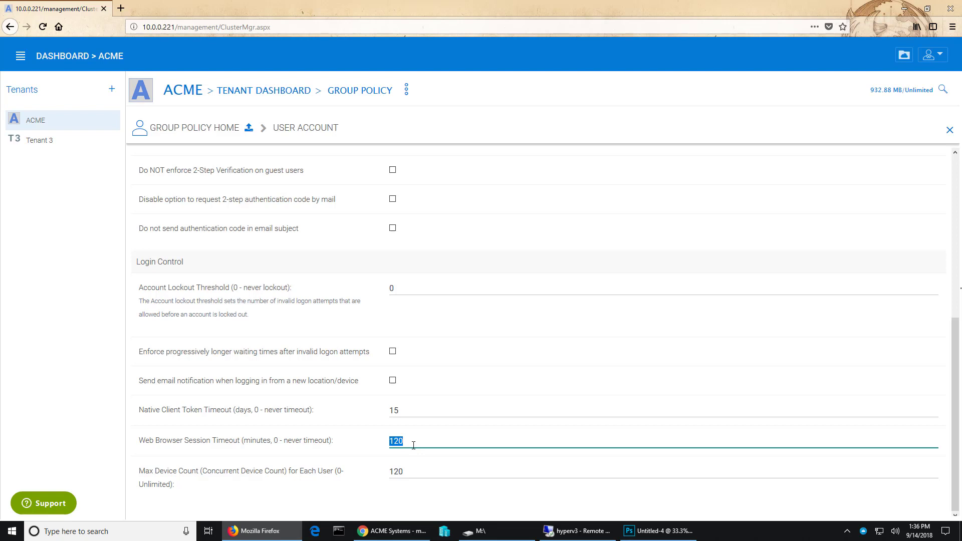
pyautogui.write('1')
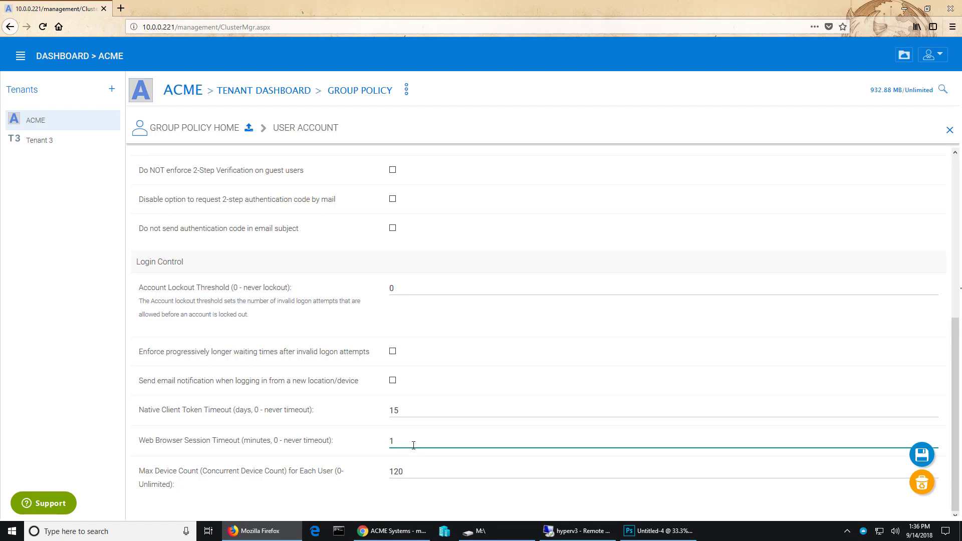
pyautogui.click(922, 454)
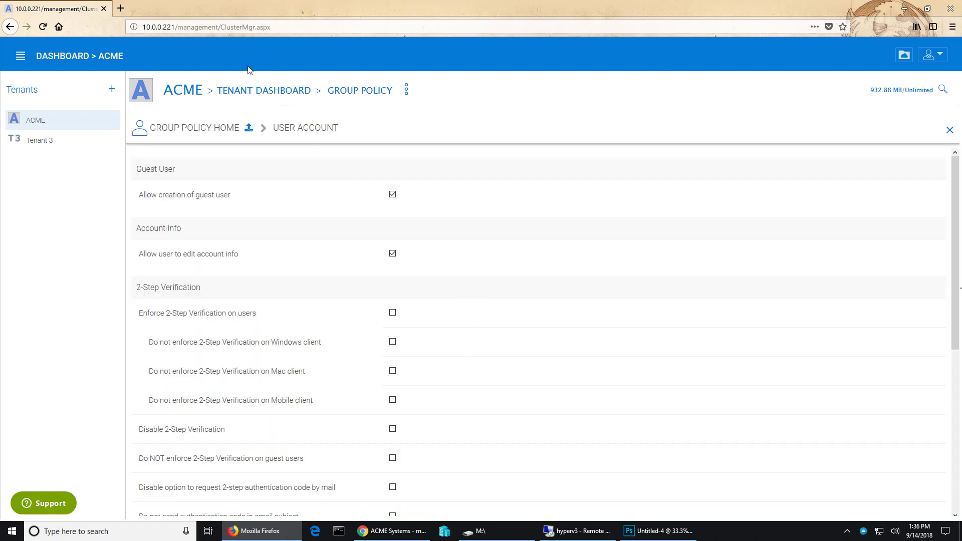
pyautogui.click(900, 10)
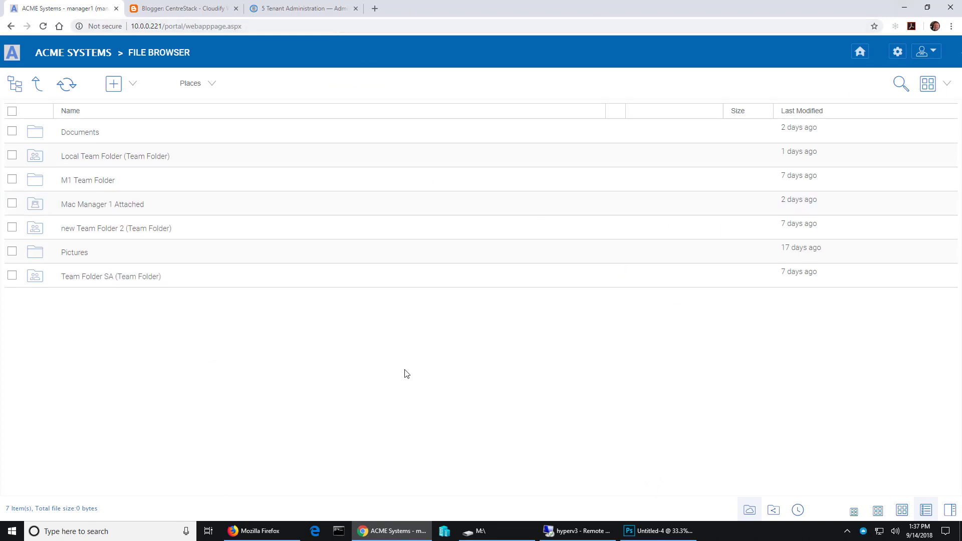
# - Reload Chrome's file browser, then sign manager1 back in on the ACME Systems login page
pyautogui.click(79, 88)
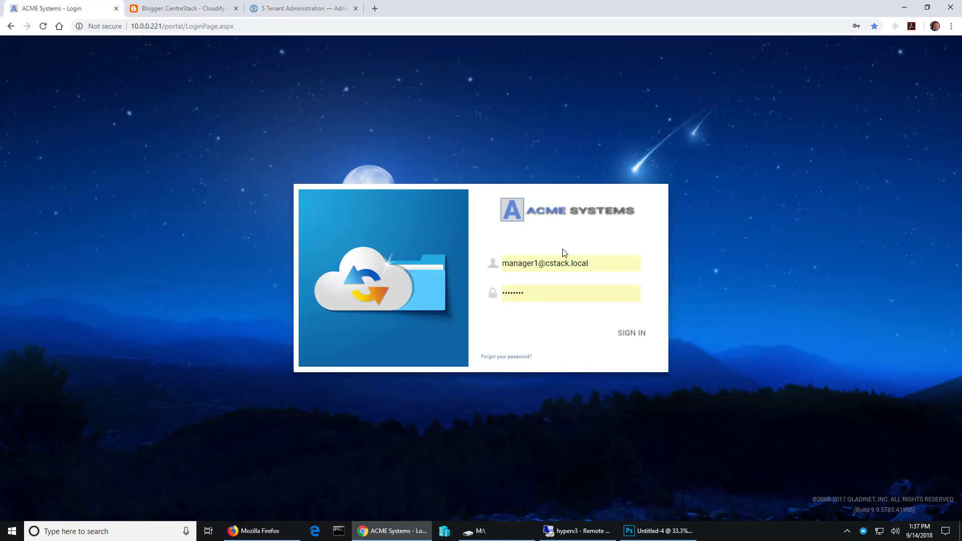
pyautogui.click(632, 335)
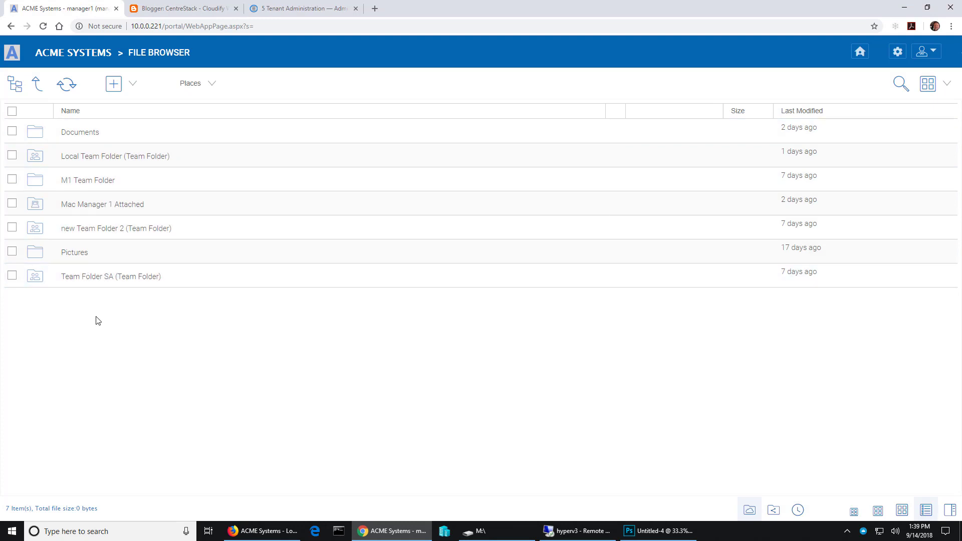
pyautogui.click(73, 139)
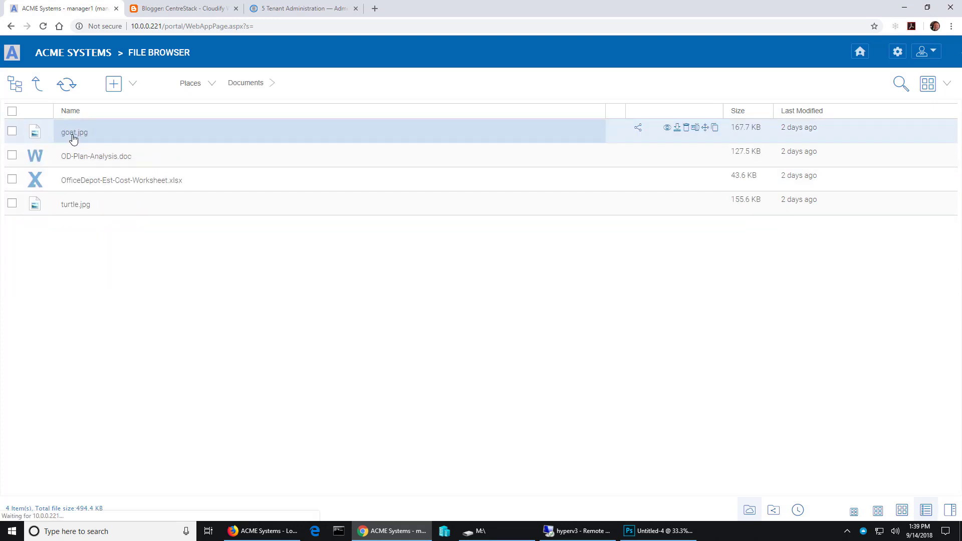
pyautogui.click(36, 85)
pyautogui.click(89, 187)
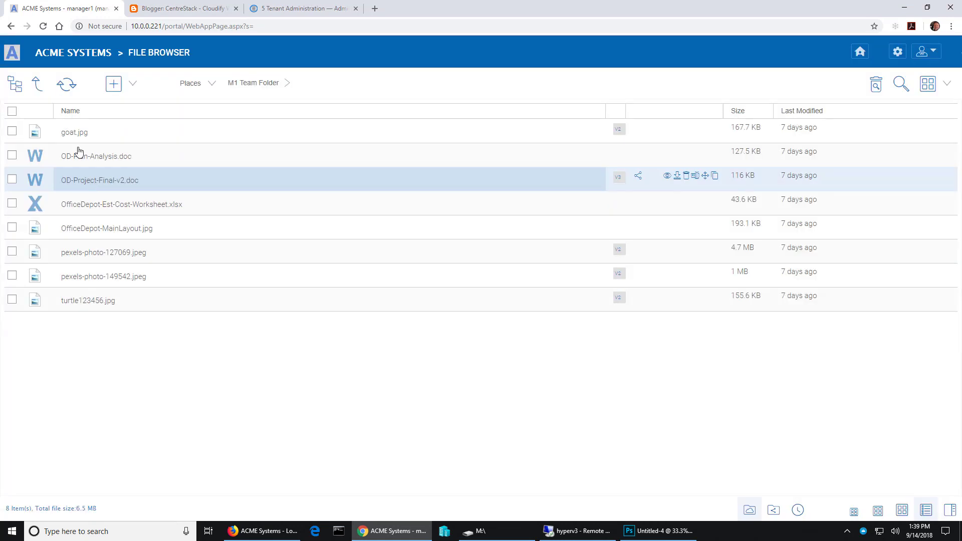
pyautogui.click(36, 84)
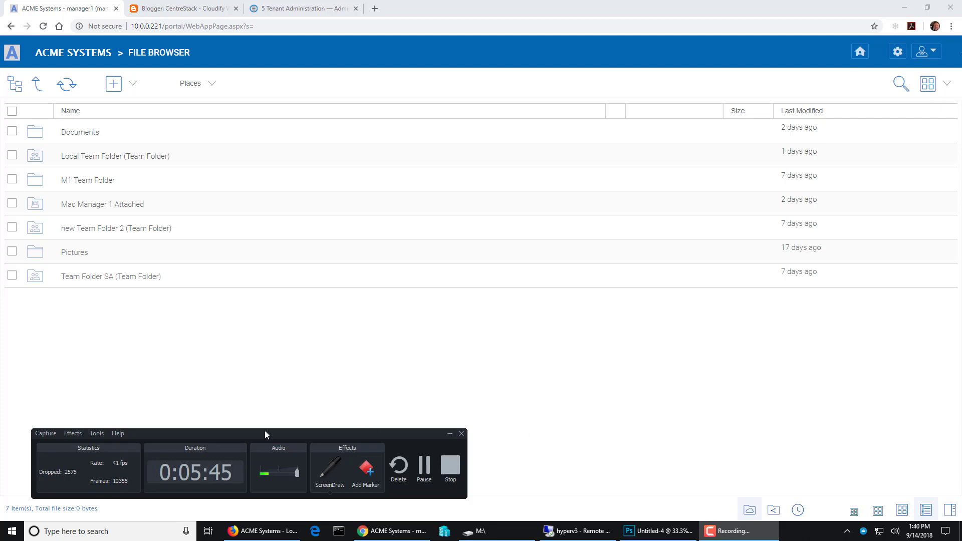
# - Reload the file list after the session timeout and sign manager1 back in
pyautogui.moveTo(312, 436); pyautogui.dragTo(1, 452)
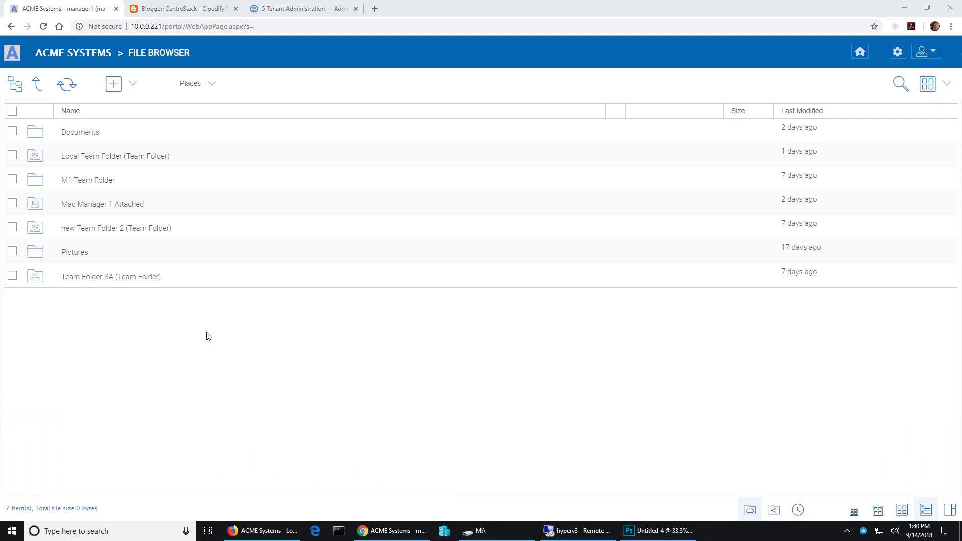
pyautogui.click(67, 85)
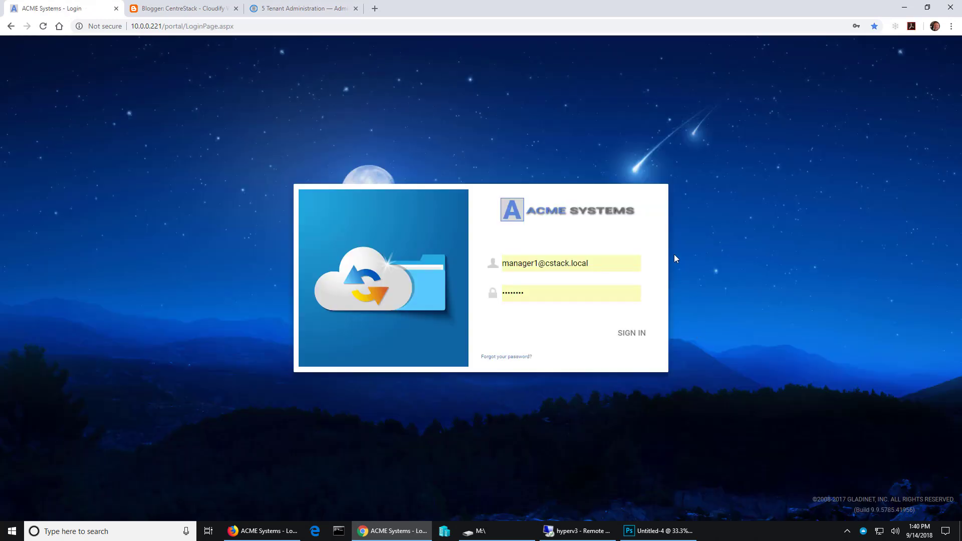
pyautogui.click(629, 344)
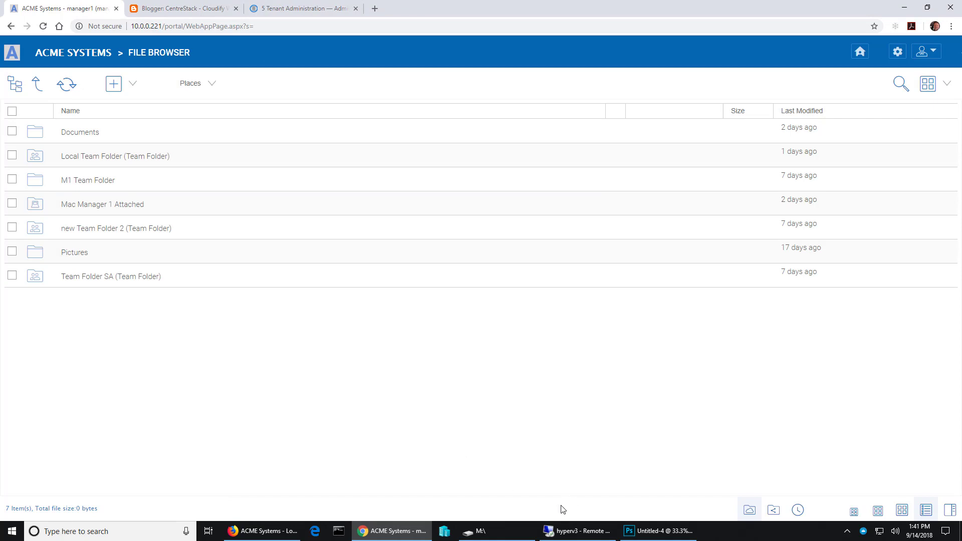
# - Switch to Firefox and log in to the admin portal with the administrator credentials
pyautogui.click(263, 531)
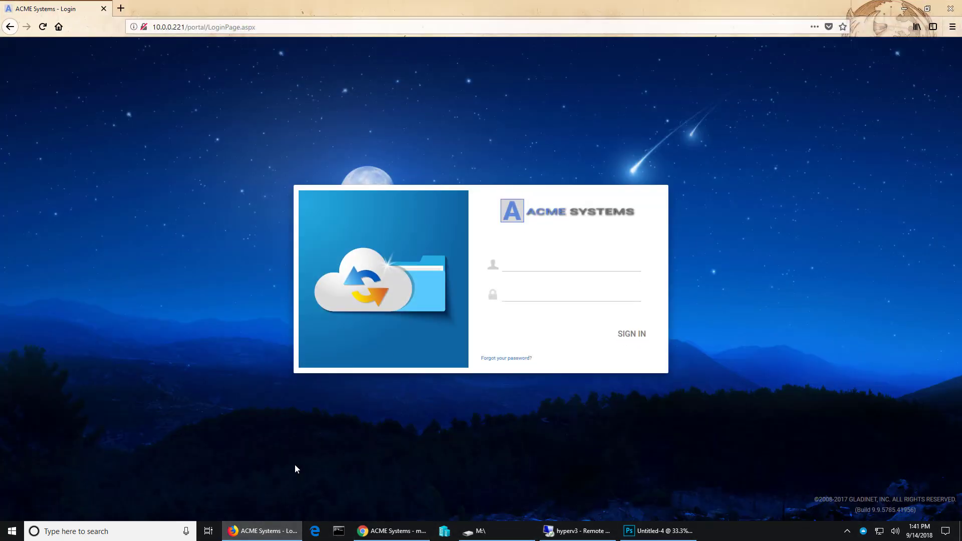
pyautogui.click(530, 265)
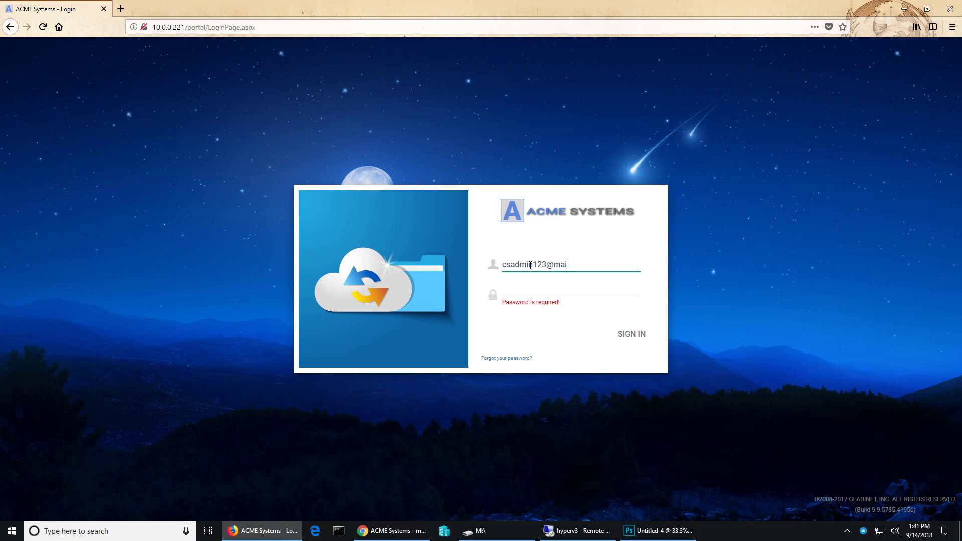
pyautogui.press('Tab')
pyautogui.hotkey('ctrl', 'v')
pyautogui.press('Return')
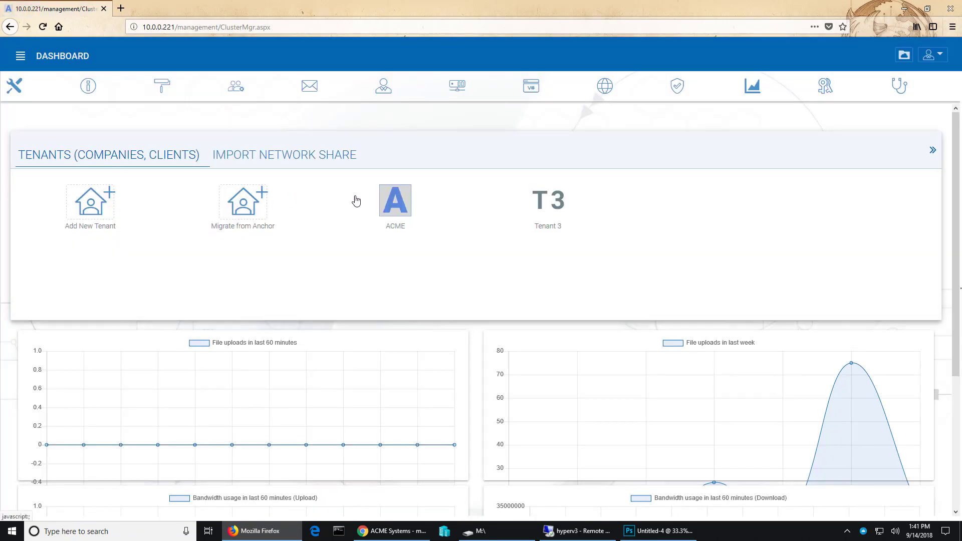
# - Open the ACME tenant's Group Policy from its options menu and expand Account & Login
pyautogui.click(394, 204)
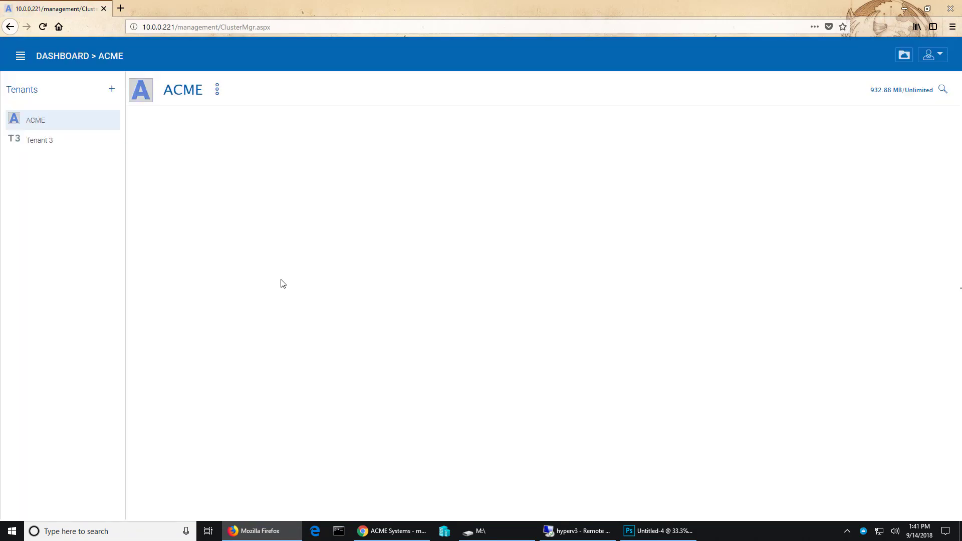
pyautogui.click(218, 90)
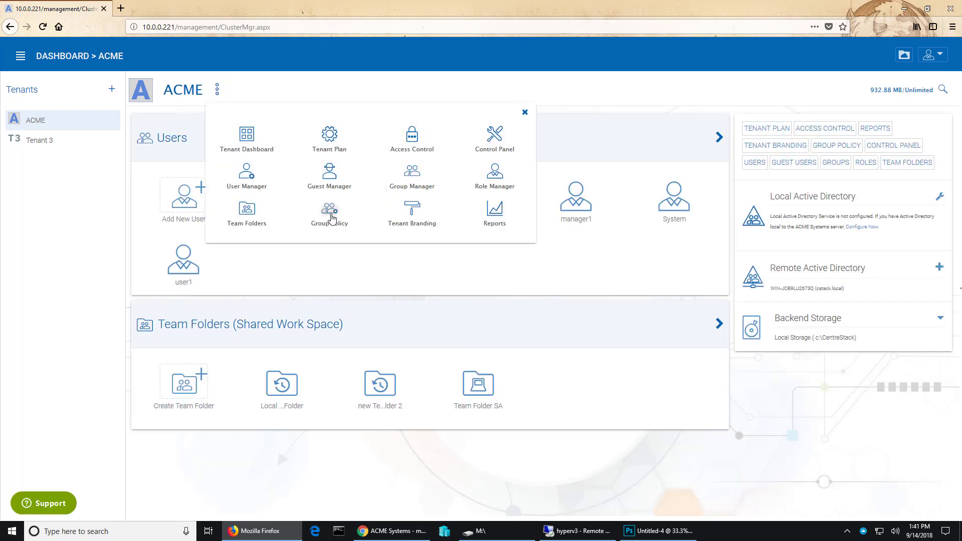
pyautogui.click(330, 216)
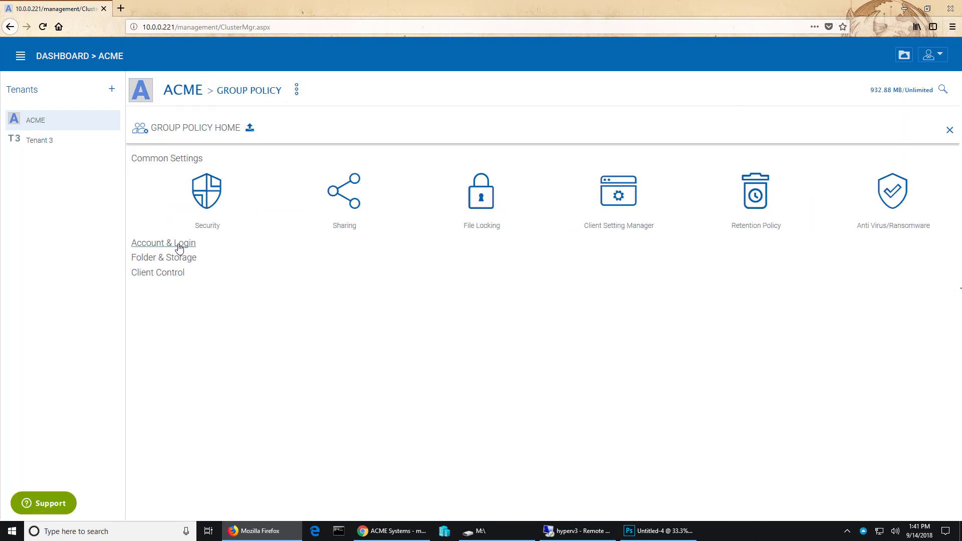
pyautogui.click(179, 246)
# - Open User Account policy, change the session timeout from 1 to 120 minutes, and save
pyautogui.click(211, 286)
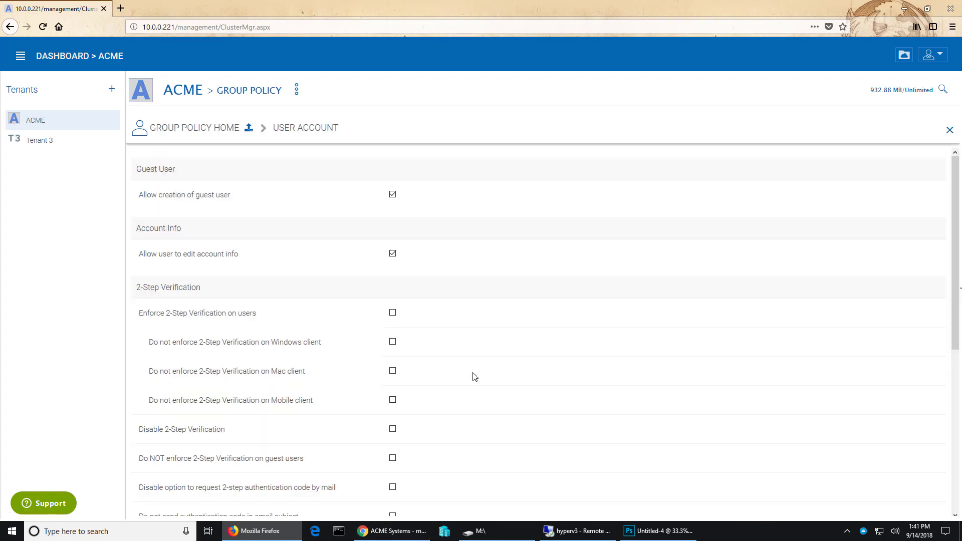
pyautogui.scroll(-5, 475, 376)
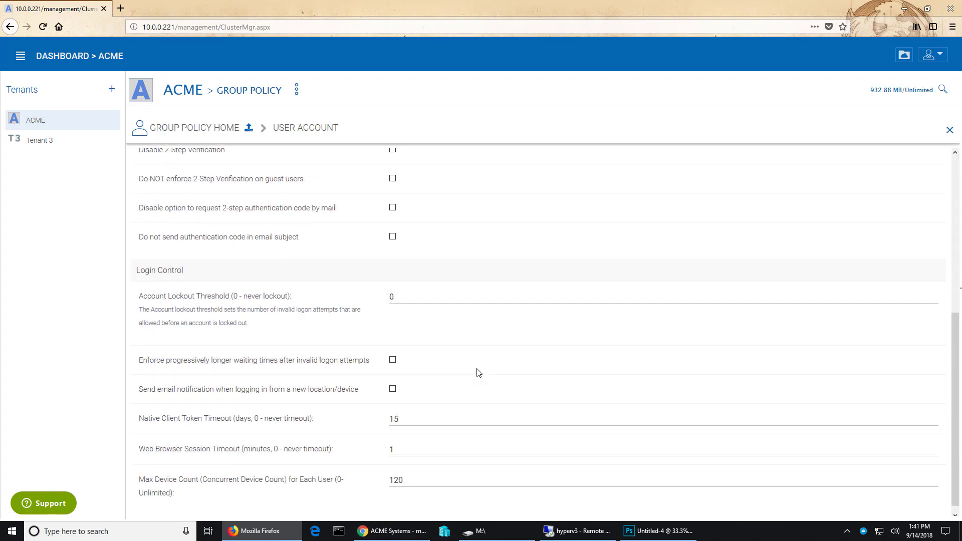
pyautogui.click(397, 441)
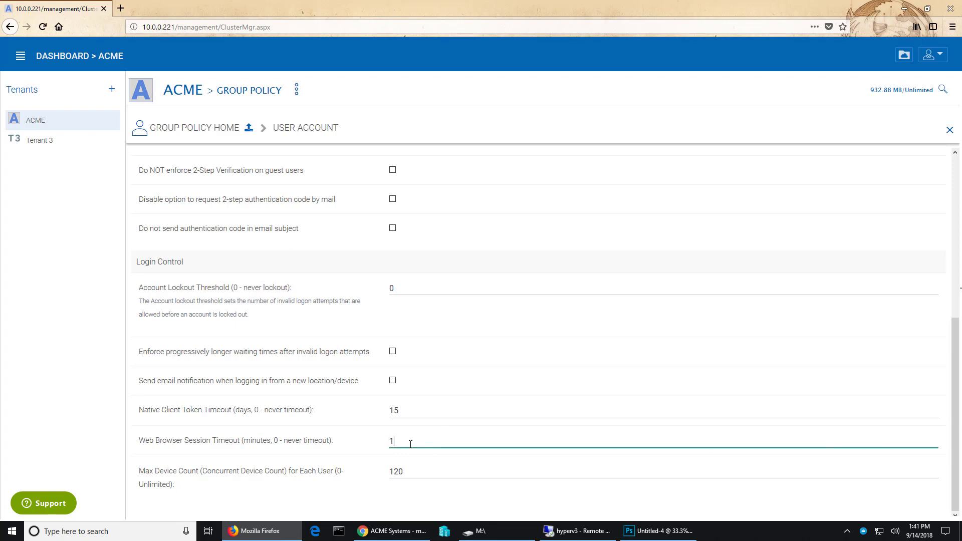
pyautogui.write('0')
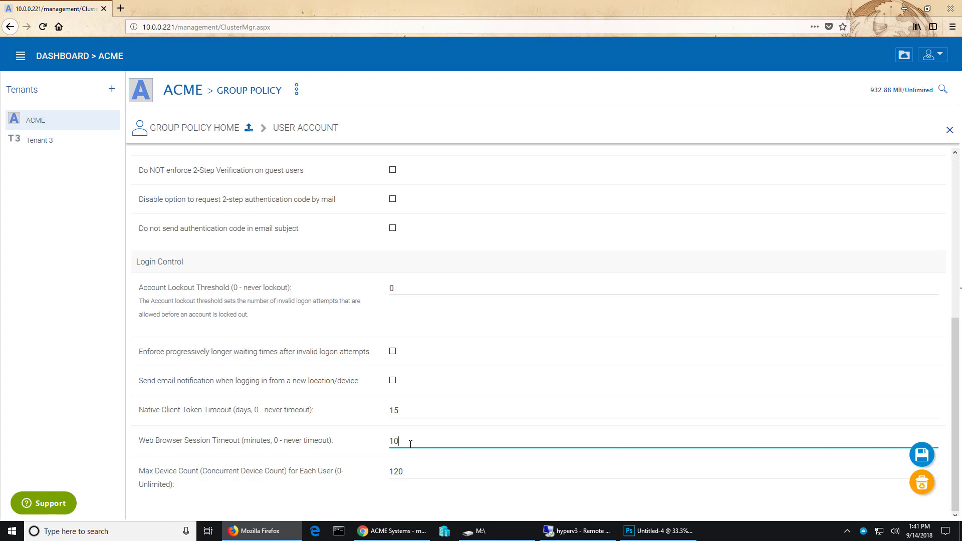
pyautogui.press('BackSpace')
pyautogui.write('5')
pyautogui.press('BackSpace')
pyautogui.press('BackSpace')
pyautogui.write('20')
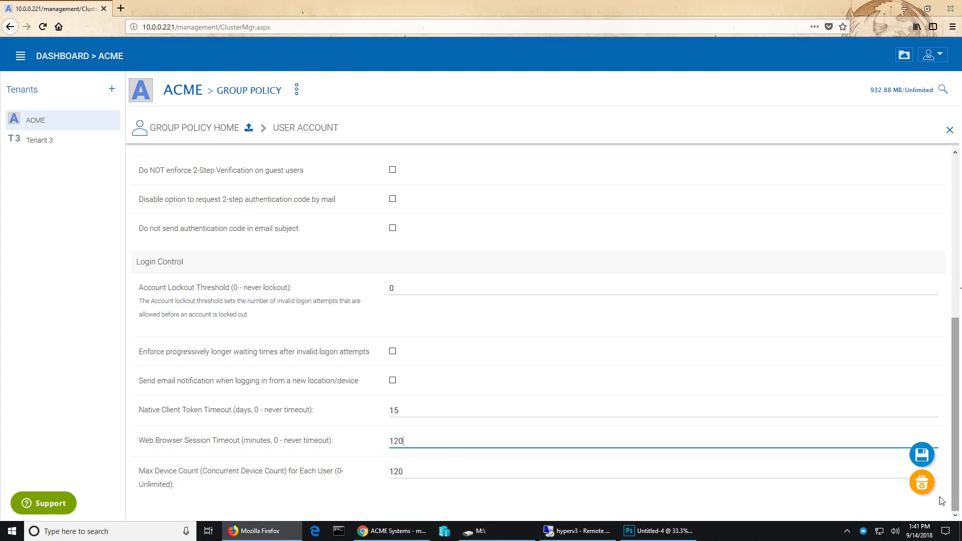
pyautogui.click(922, 454)
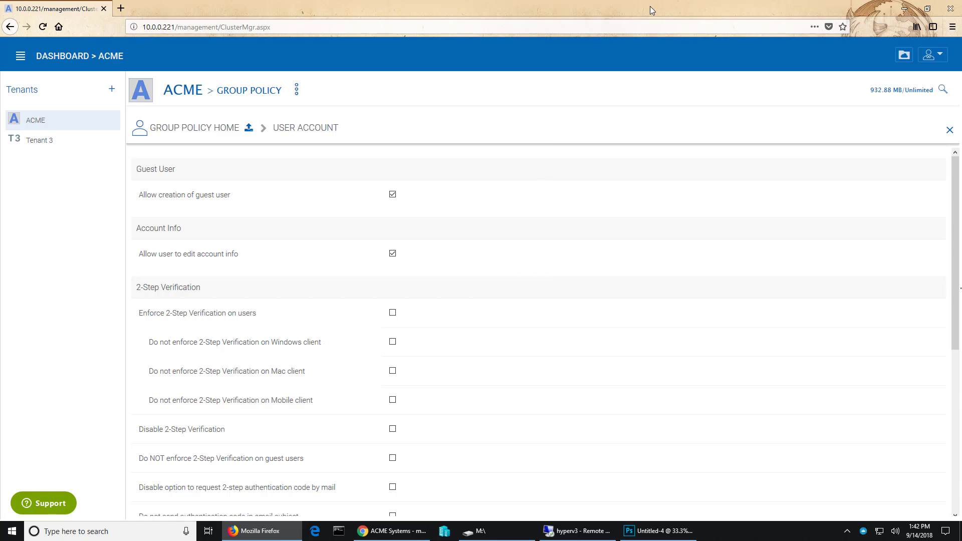
pyautogui.scroll(-4, 531, 324)
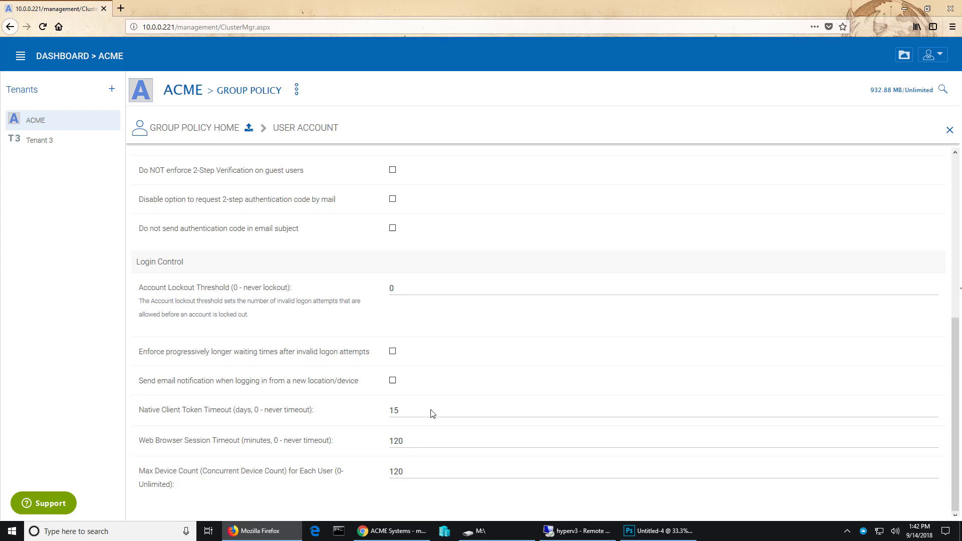